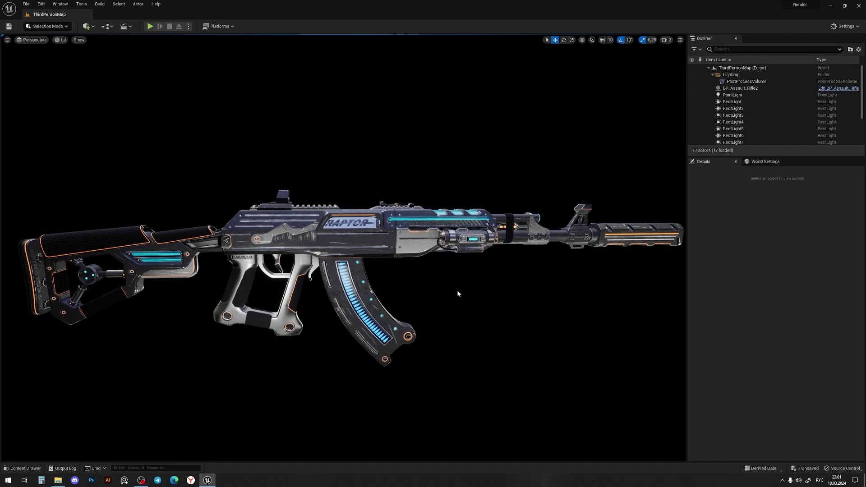
Step: Open the rifle's MI_Assault_Rifle material instance and lower its Ammo Count to about 21
right_click_drag(458, 293, 430, 277)
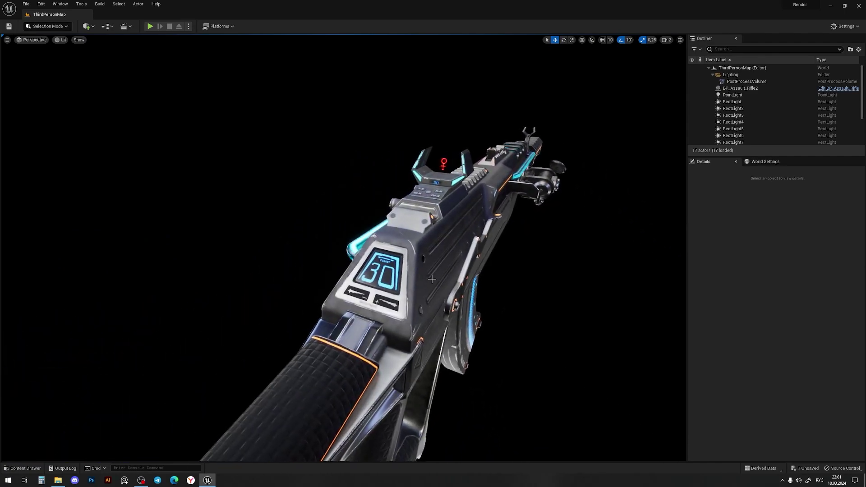
left_click(430, 277)
double_click(777, 402)
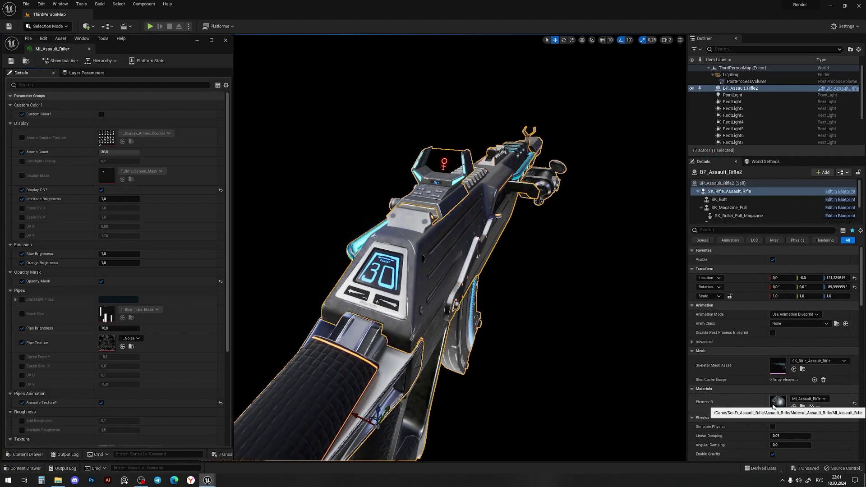
left_click_drag(136, 152, 126, 151)
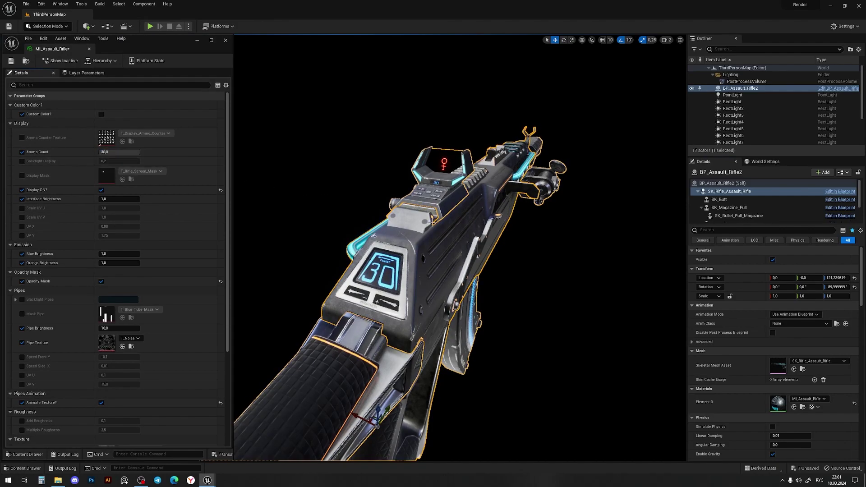
Step: Open the MI_Magazine material instance and set its Ammo Count to about 21
right_click_drag(423, 253, 424, 252)
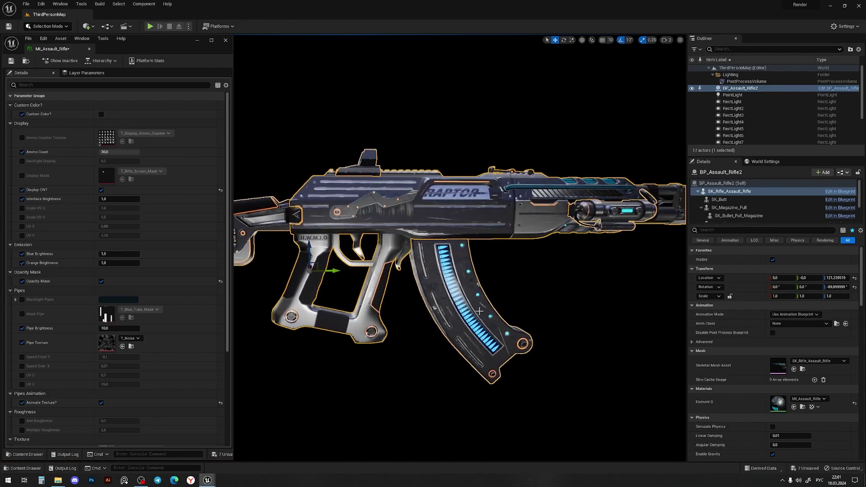
left_click(467, 284)
double_click(778, 404)
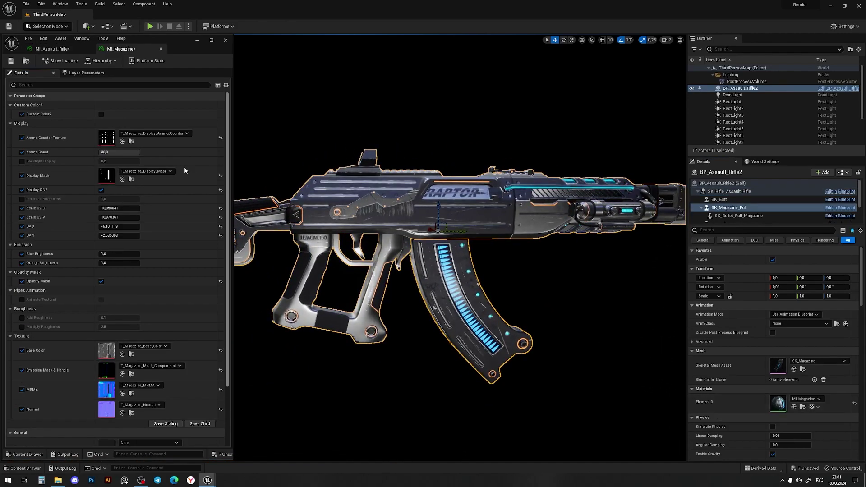
left_click_drag(119, 151, 126, 152)
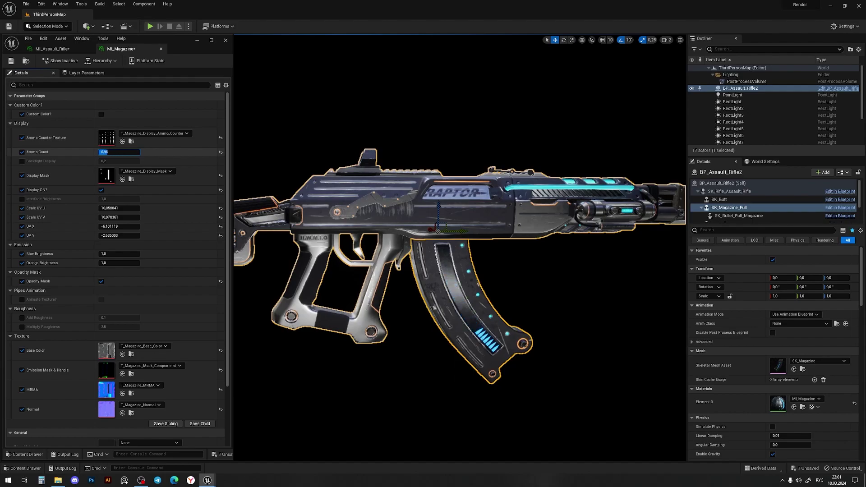
Step: Raise the Blue Brightness emission on MI_Assault_Rifle
left_click(53, 49)
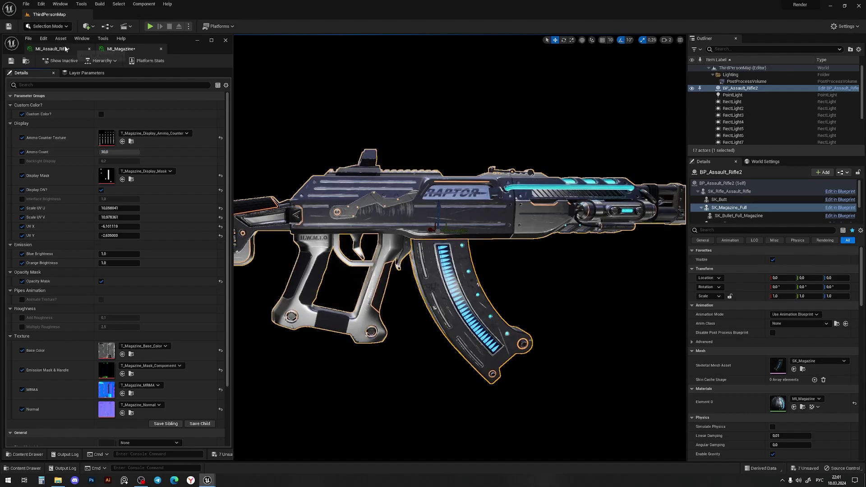
right_click_drag(461, 271, 461, 271)
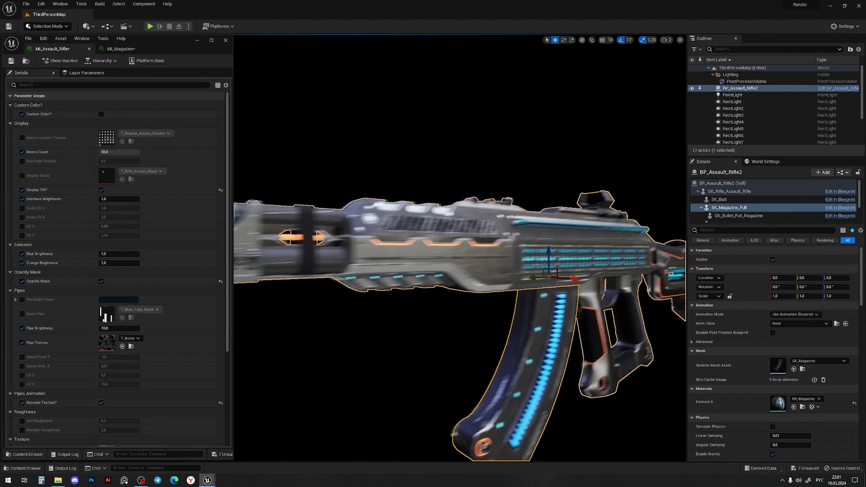
right_click_drag(256, 203, 256, 203)
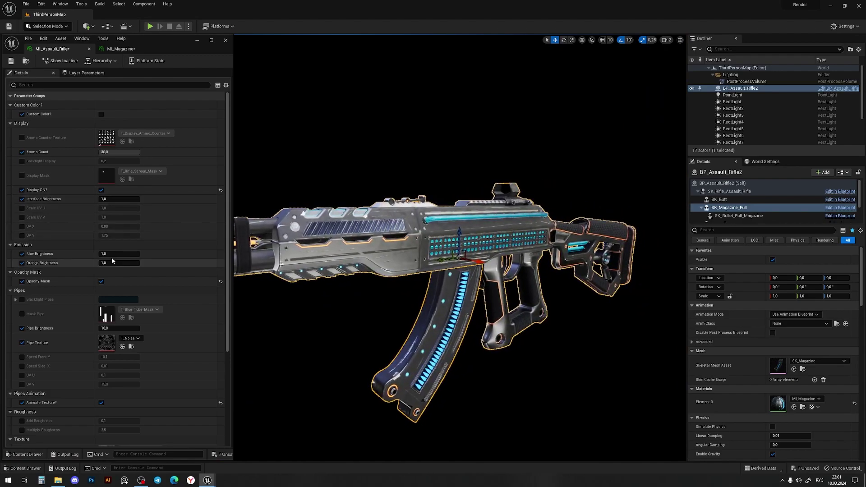
mouse_move(118, 253)
left_mouse_down()
mouse_move(130, 254)
mouse_move(122, 263)
left_mouse_up()
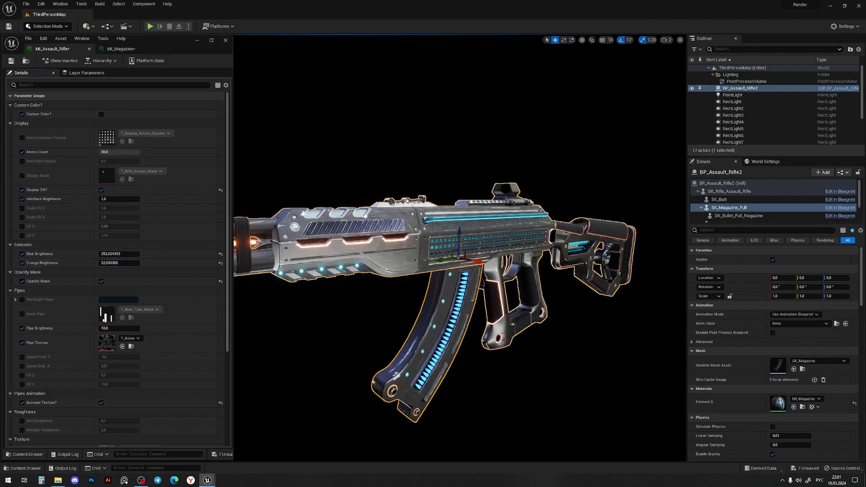
key("Escape")
scroll(460, 247, "up", 5)
scroll(461, 247, "up", 3)
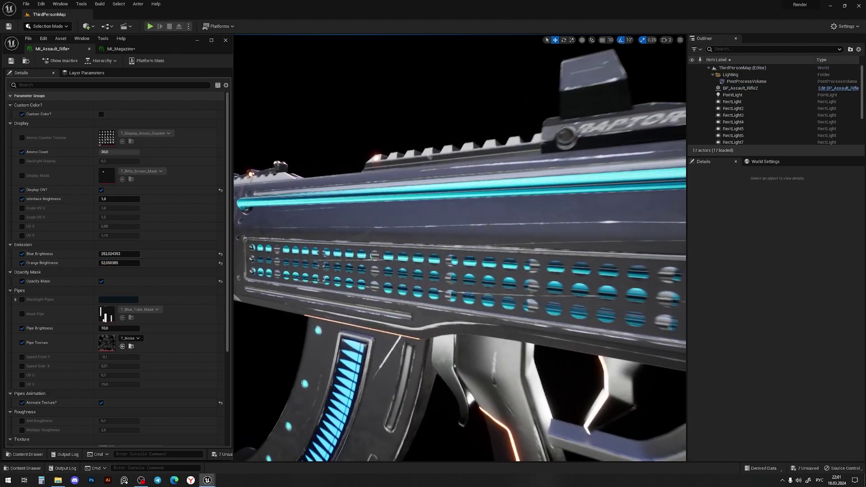
scroll(460, 248, "up", 2)
right_click_drag(460, 247, 460, 247)
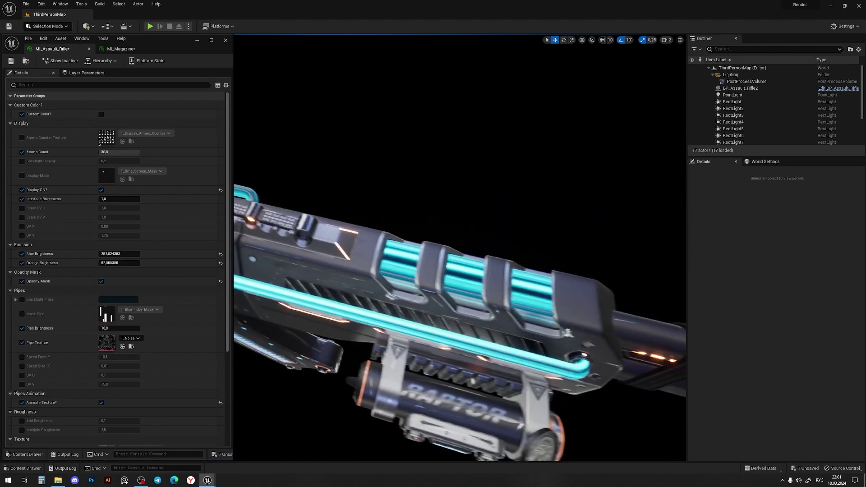
right_click_drag(460, 247, 460, 247)
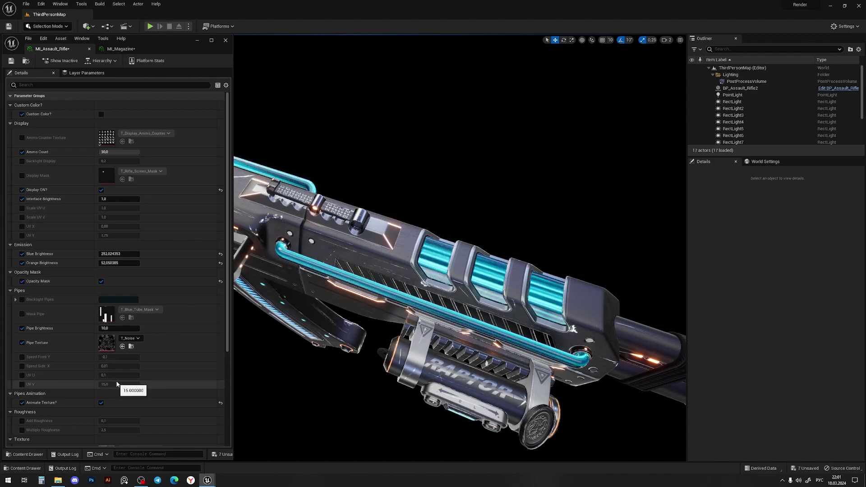
left_click_drag(406, 187, 406, 187)
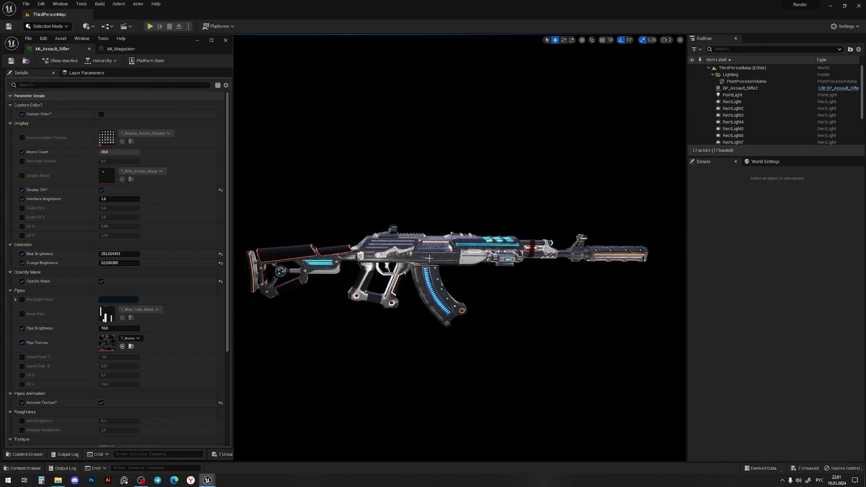
Step: Enable custom colours on MI_Assault_Rifle and set Steel Color to pink
left_click(102, 114)
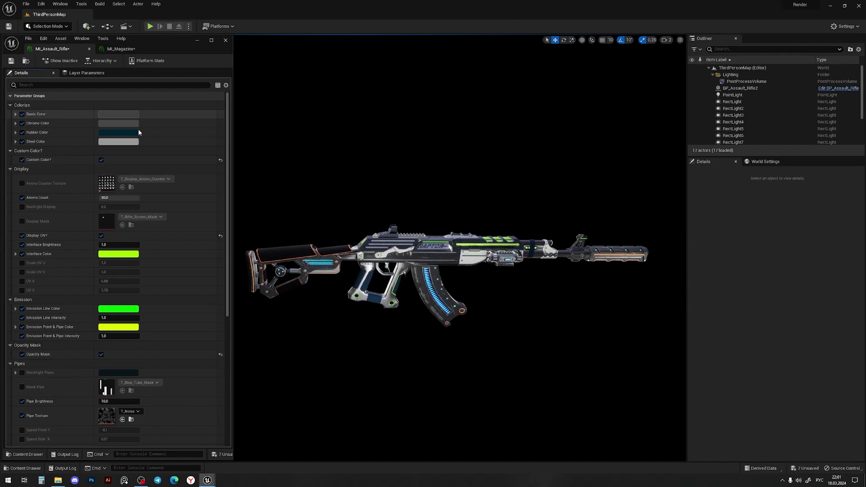
scroll(374, 234, "up", 5)
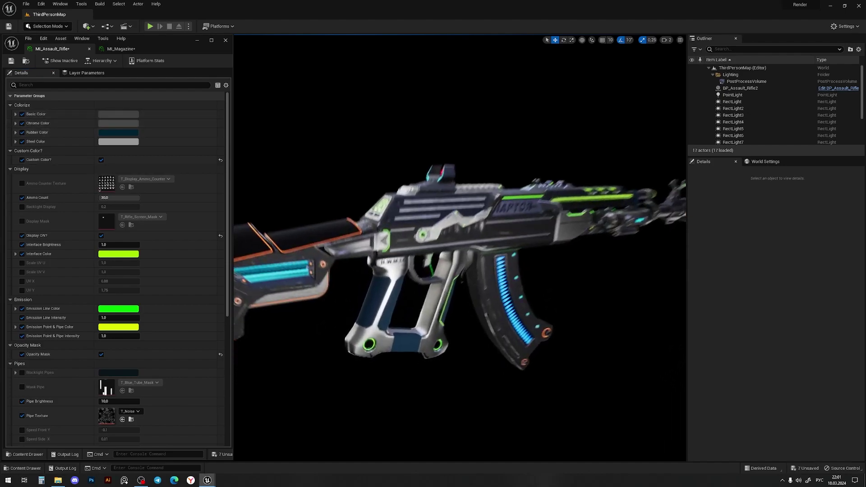
left_click(117, 141)
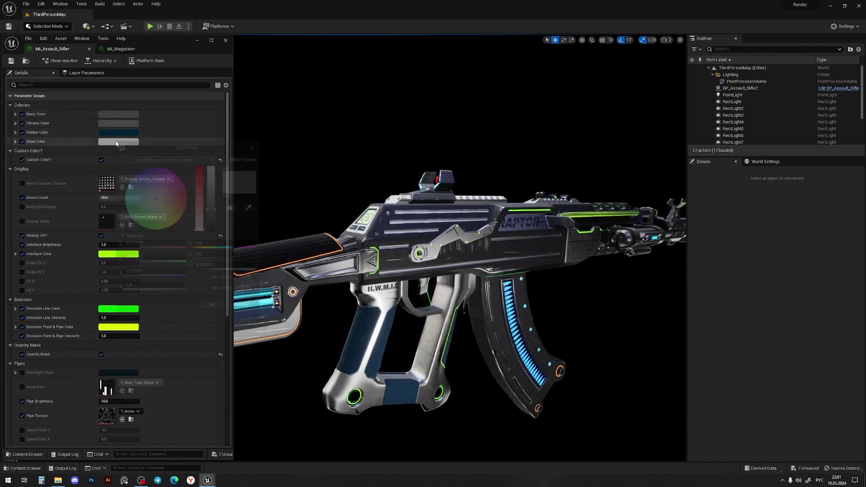
left_click_drag(167, 201, 183, 196)
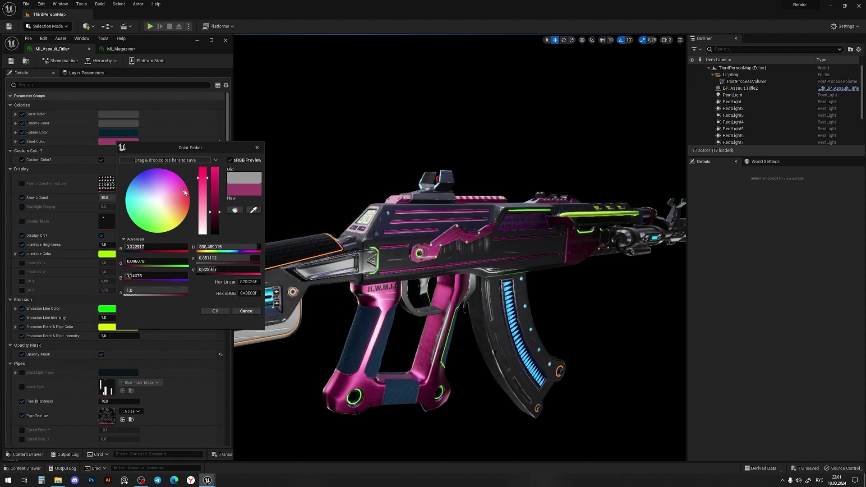
left_click(216, 312)
Step: Set Rubber Color to dark red and view the rifle from behind
left_click(117, 132)
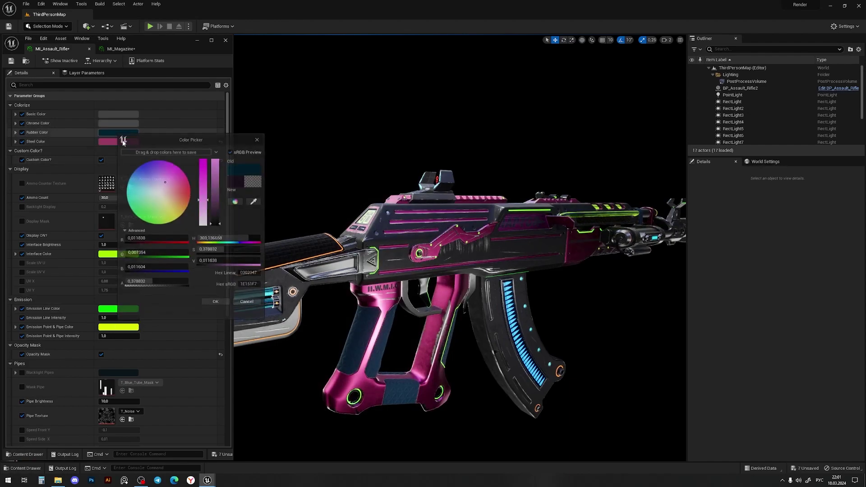
left_click_drag(181, 200, 194, 187)
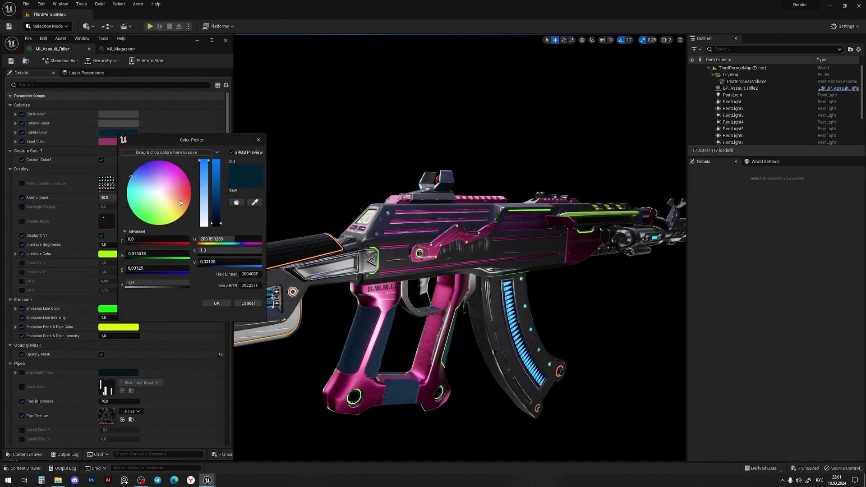
left_click(219, 304)
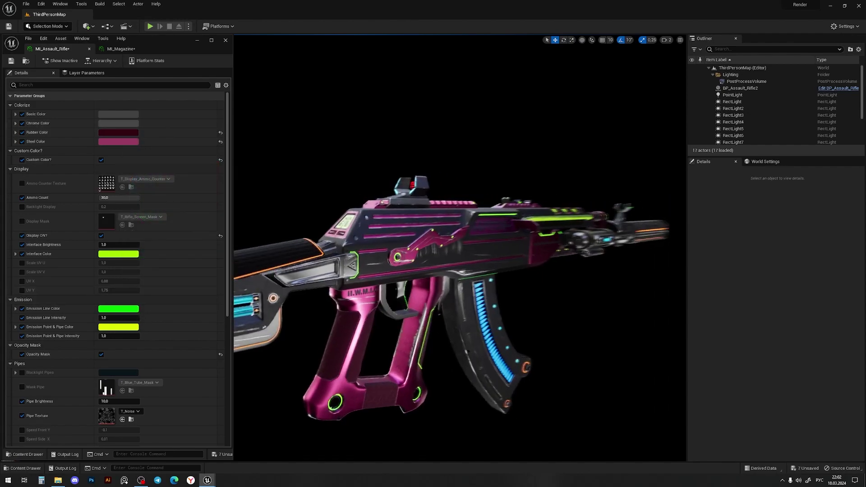
left_click_drag(352, 271, 474, 271, "alt")
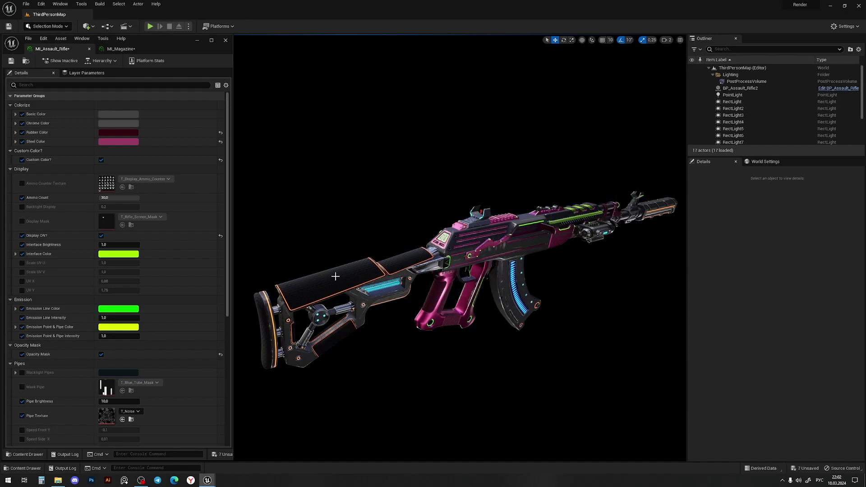
Step: Tick Custom Color? on the MI_Butt and MI_Magazine material instances
left_click(335, 277)
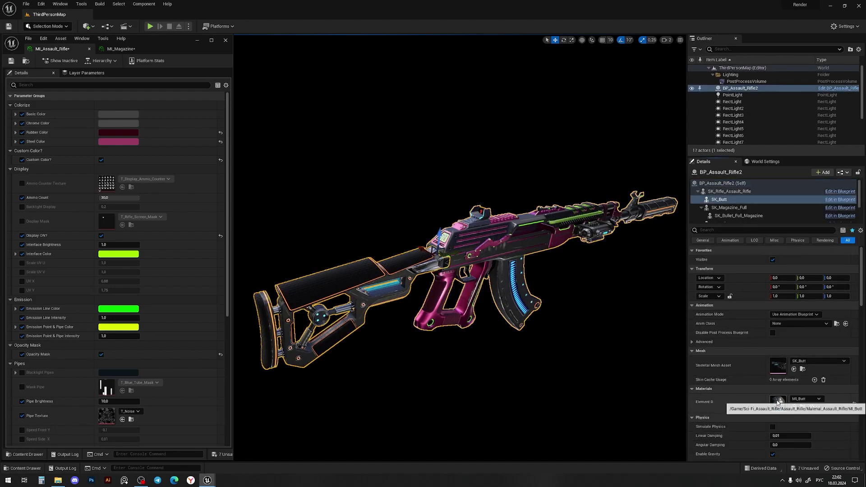
double_click(779, 402)
left_click(101, 115)
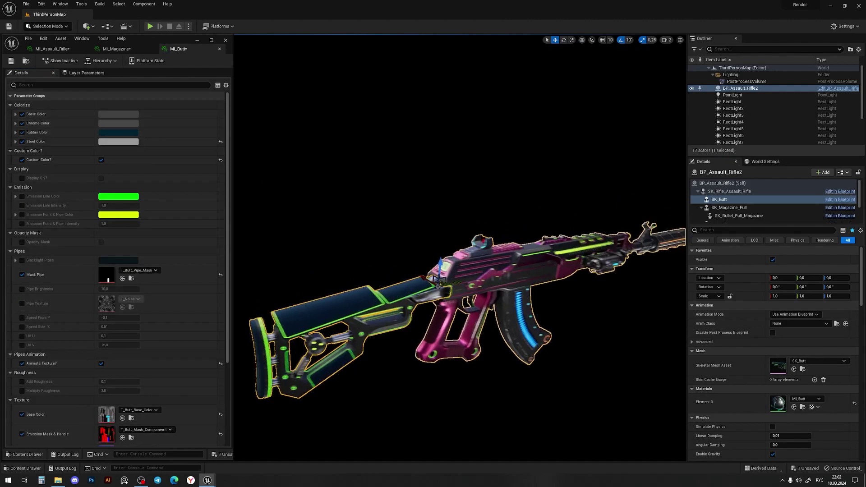
left_click(729, 207)
double_click(778, 402)
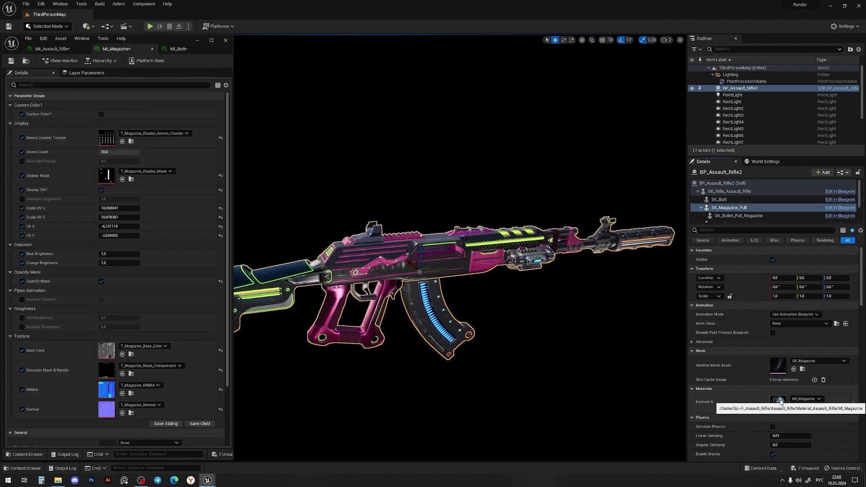
left_click(101, 114)
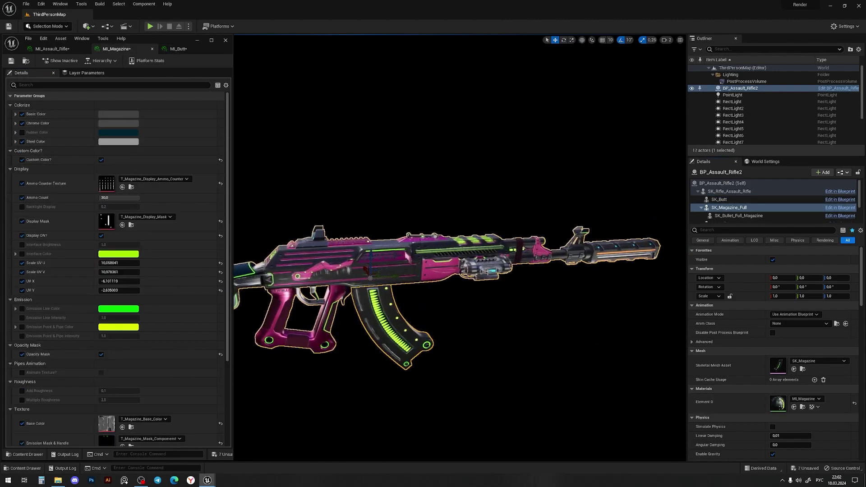
Step: Tick Custom Color? on the MI_Right_Kit and MI_Silencer material instances
left_click(546, 294)
double_click(779, 402)
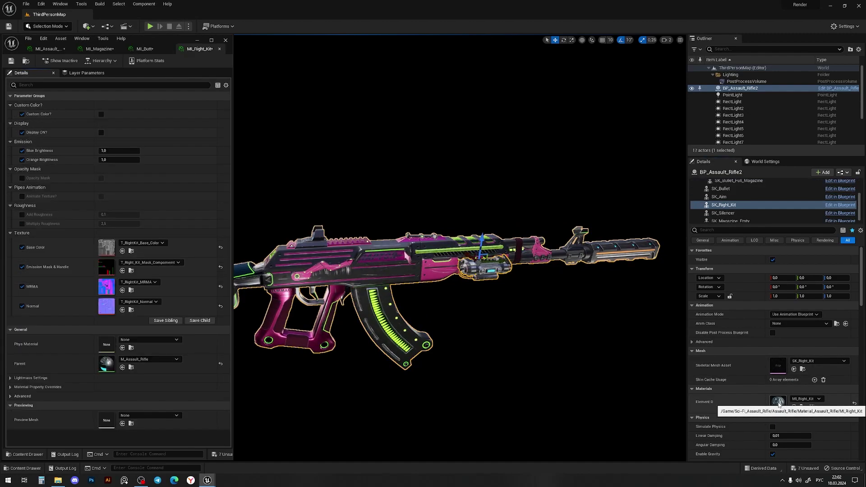
left_click(101, 114)
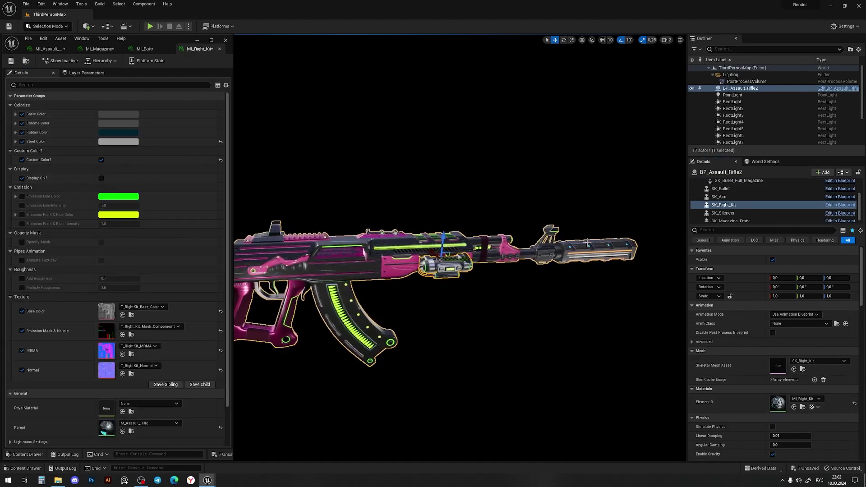
left_click(722, 213)
double_click(779, 402)
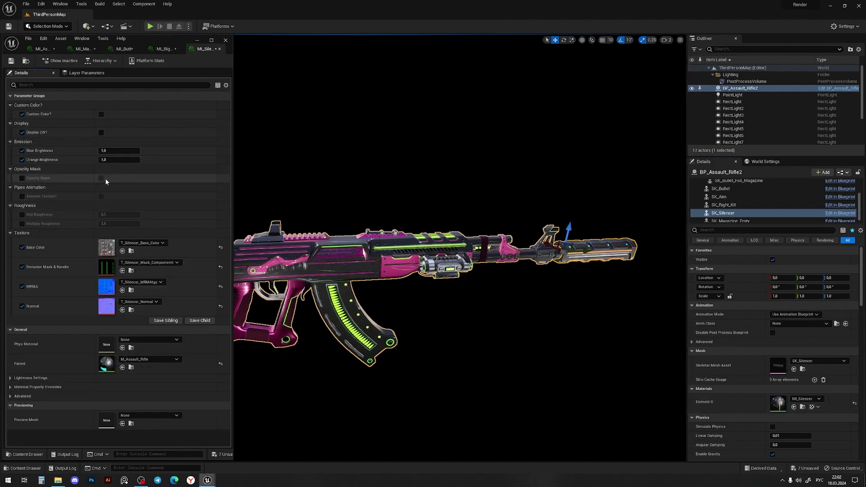
left_click(100, 114)
mouse_move(355, 200)
left_mouse_down()
mouse_move(406, 203)
mouse_move(338, 234)
left_mouse_up()
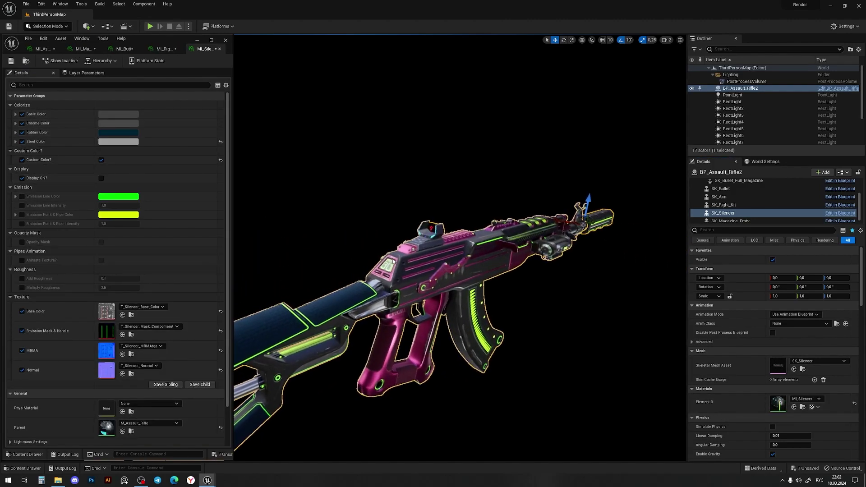
Step: Reset MI_Assault_Rifle's Steel and Rubber Color to their defaults
left_click(43, 49)
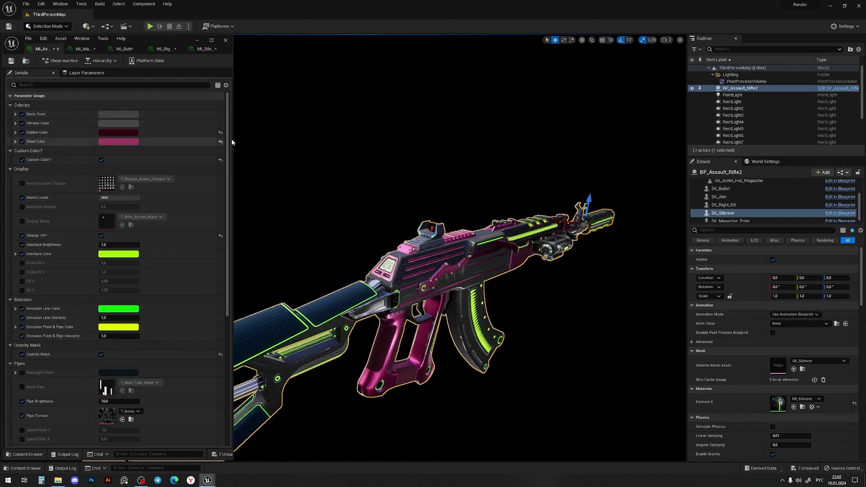
left_click(220, 142)
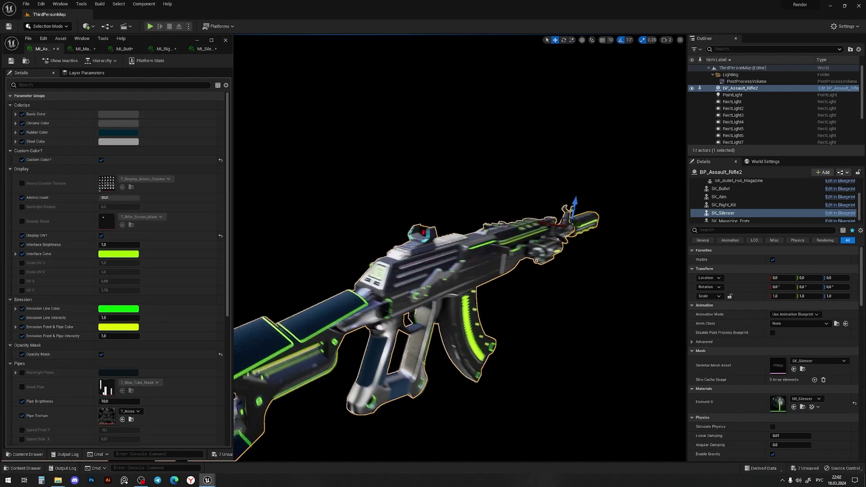
right_click_drag(369, 217, 427, 223)
Step: Set the SK_Aim sight's ML_Aim_Sight Aim Color to pale yellow
left_click(426, 210)
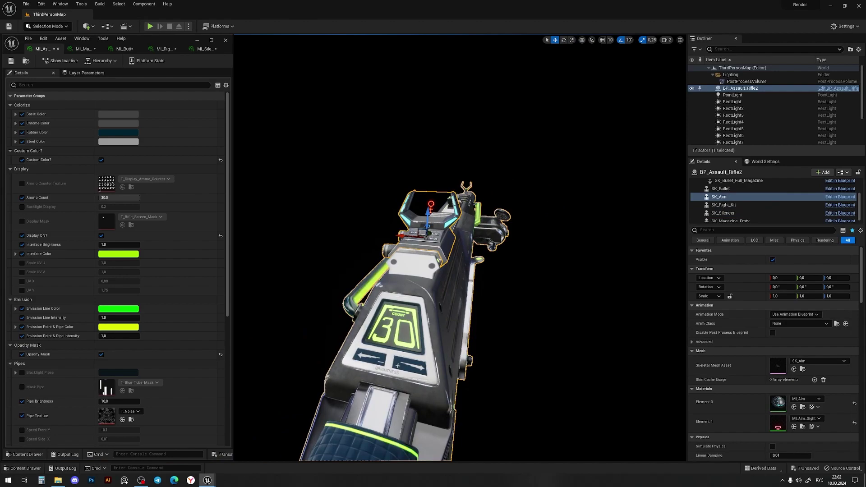
double_click(780, 403)
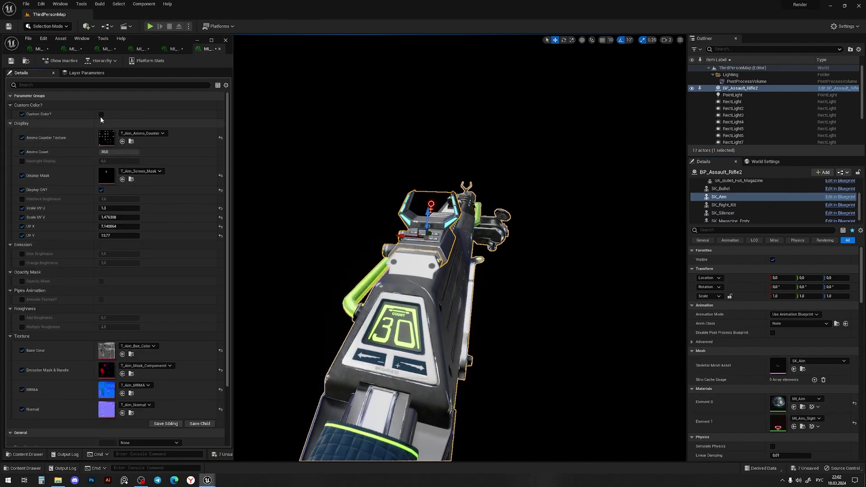
right_click_drag(433, 271, 446, 285)
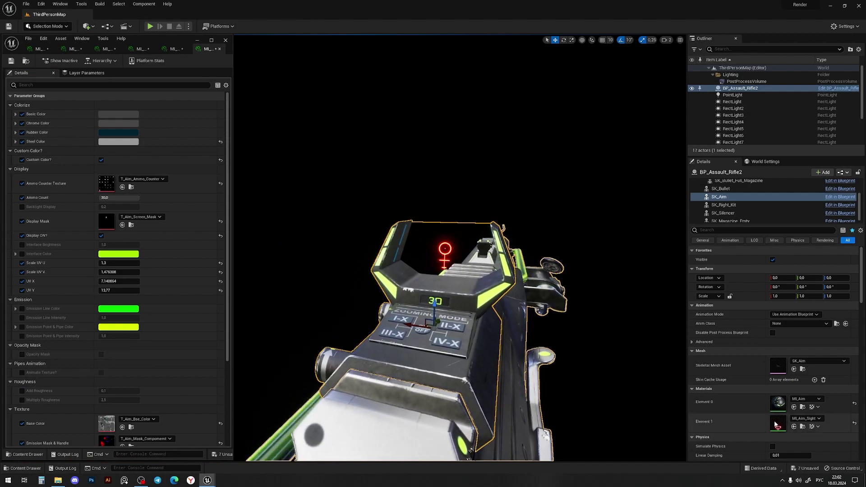
double_click(784, 425)
left_click(129, 141)
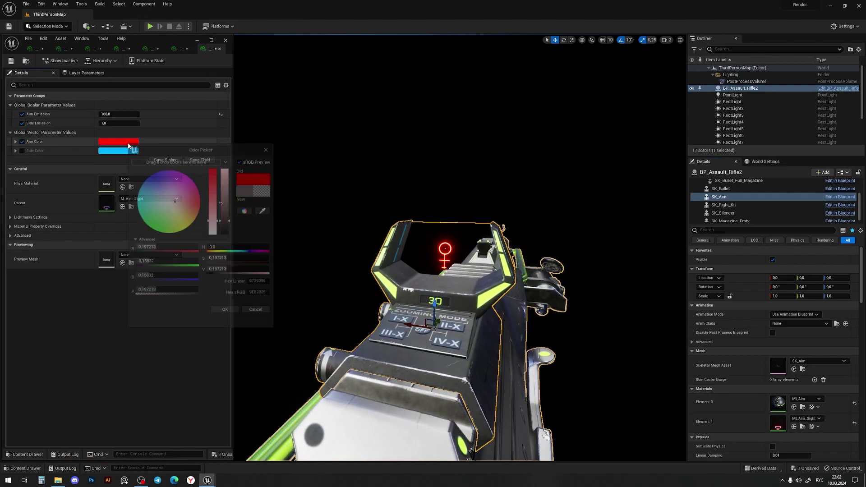
left_click(150, 216)
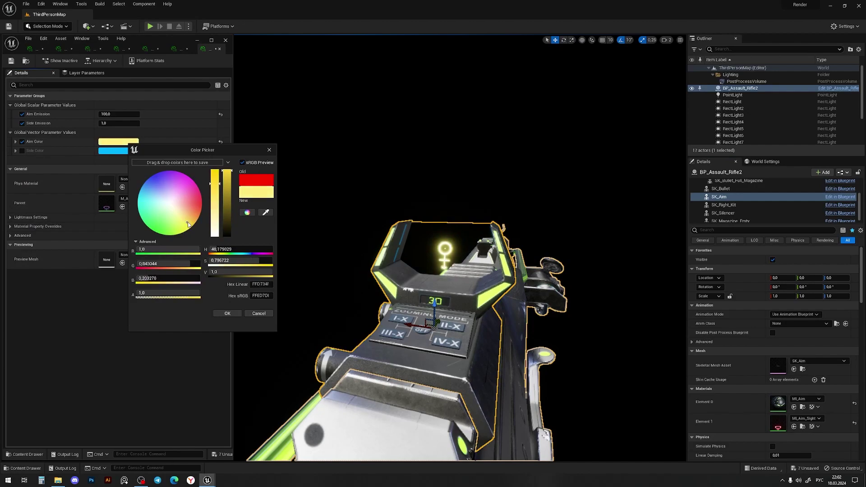
left_click(228, 313)
left_click(328, 217)
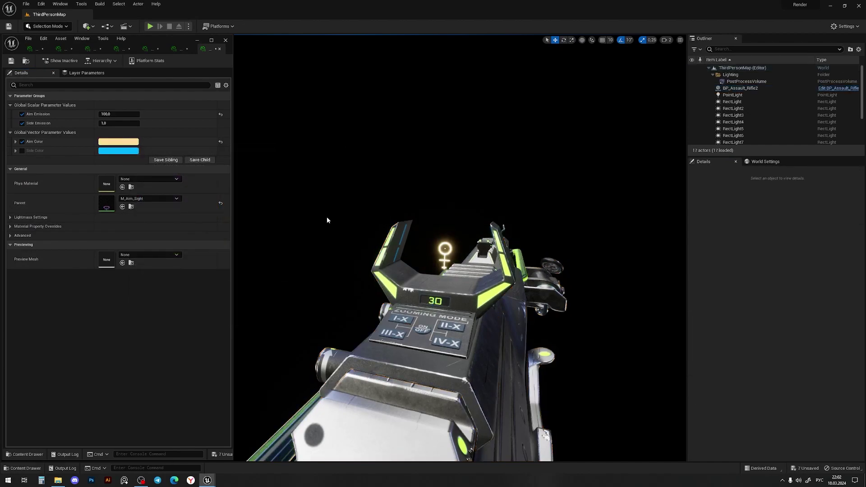
right_click_drag(327, 217, 407, 230)
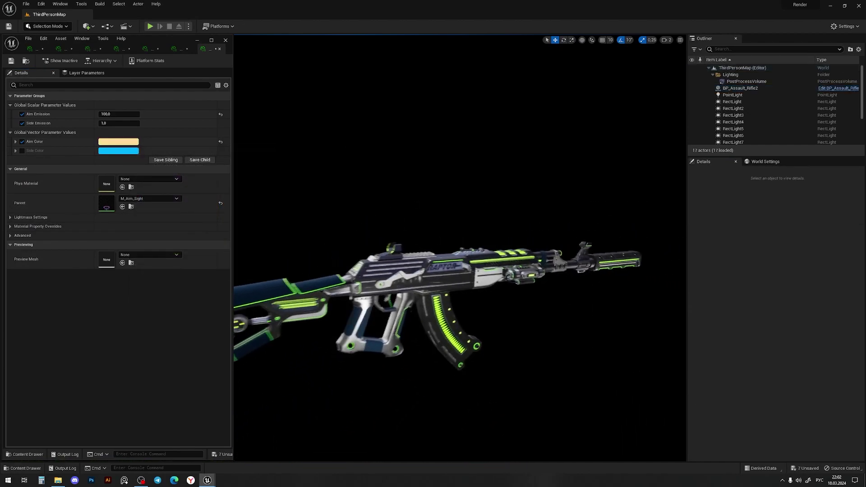
right_click_drag(349, 216, 352, 216)
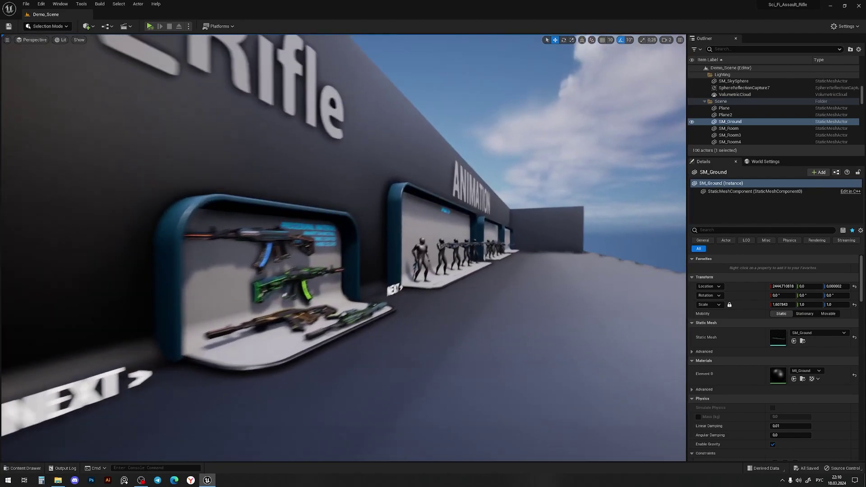
Step: Launch Play in Editor with Alt+P to tour the Weapon Animation room
key("alt+p")
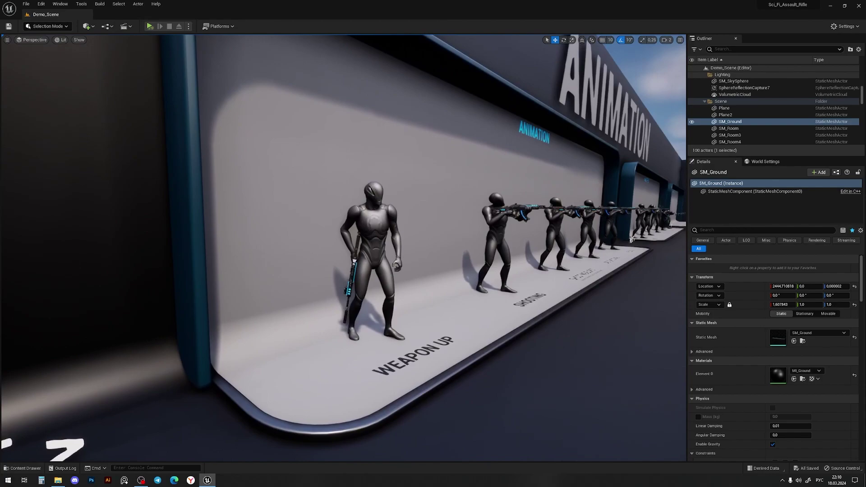